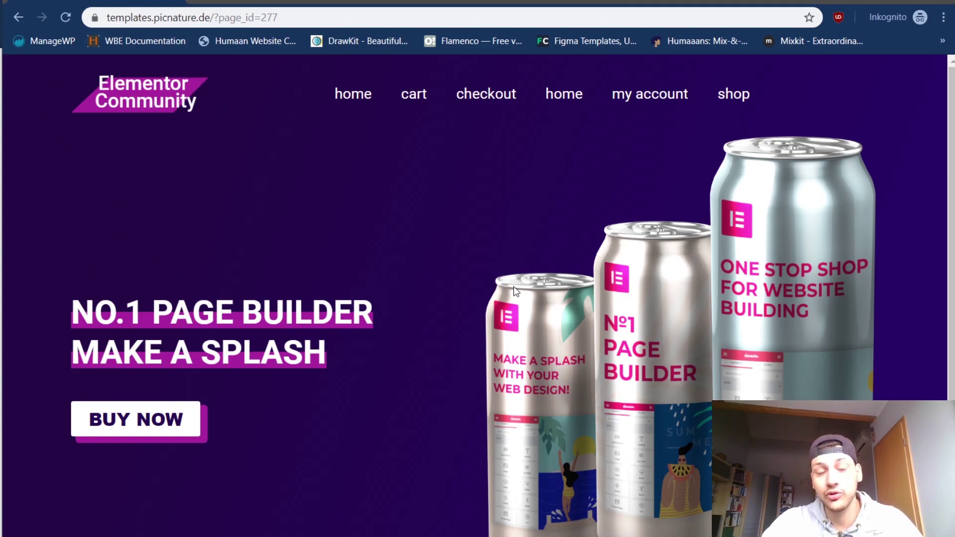
# - Replay the can animation on the picnature page, then switch to MockupWorld's 'can' search results
pyautogui.click(70, 18)
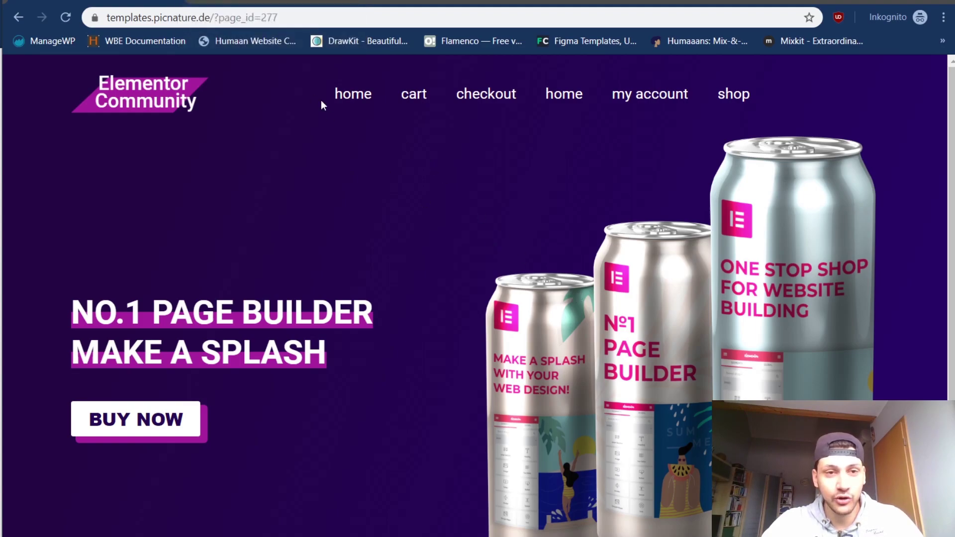
pyautogui.click(272, 1)
# - Browse the 'can' search results and open the Aluminum Soda Can Mockup post
pyautogui.scroll(7, 433, 174)
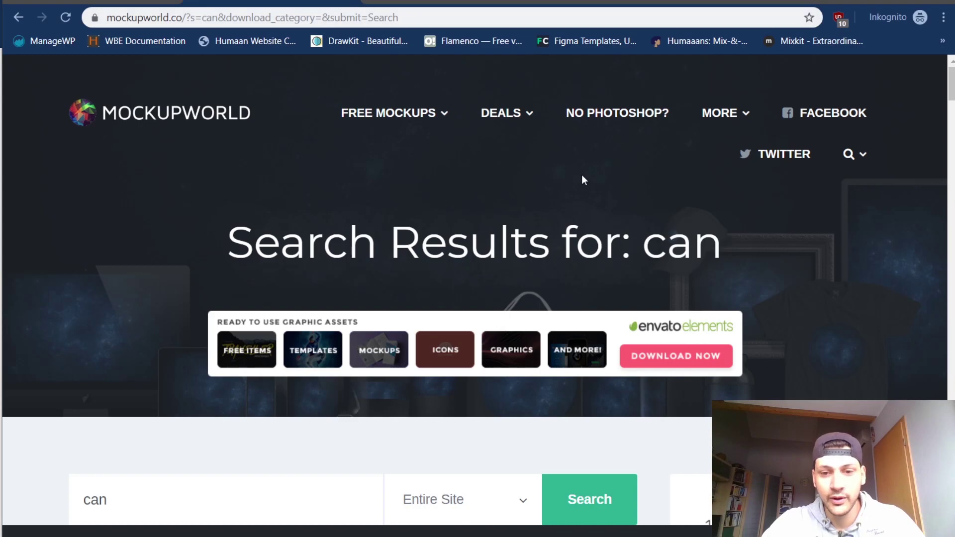
pyautogui.scroll(-2, 583, 173)
pyautogui.scroll(2, 444, 165)
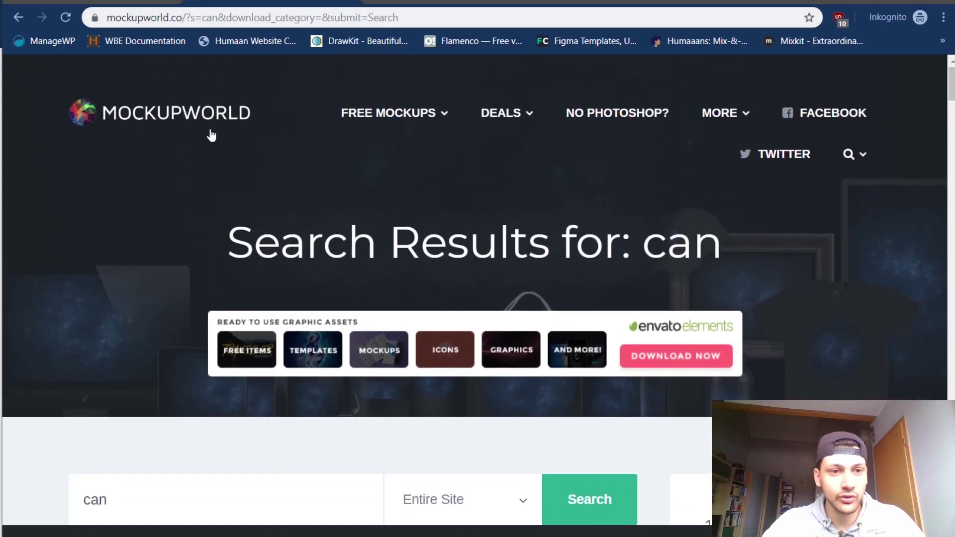
pyautogui.scroll(-7, 222, 420)
pyautogui.click(198, 154)
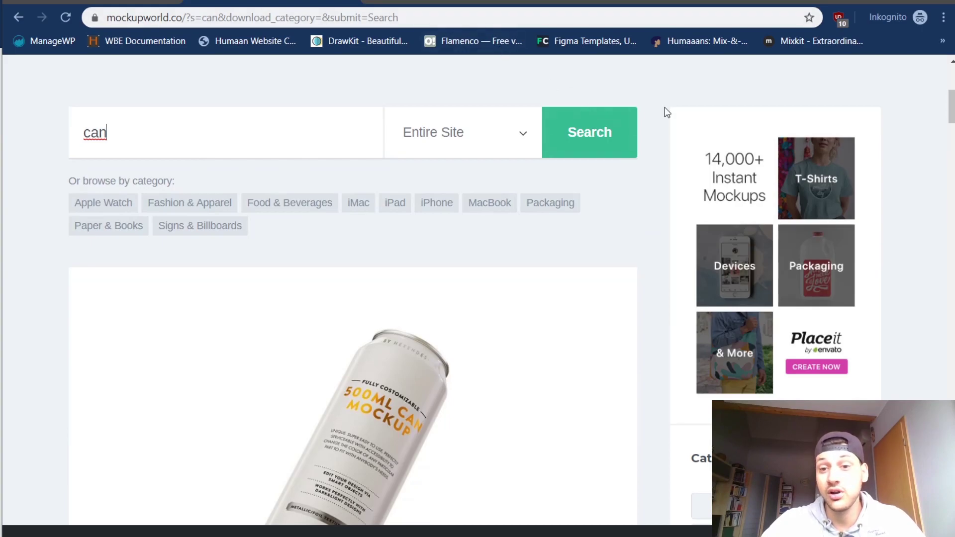
pyautogui.scroll(-15, 669, 115)
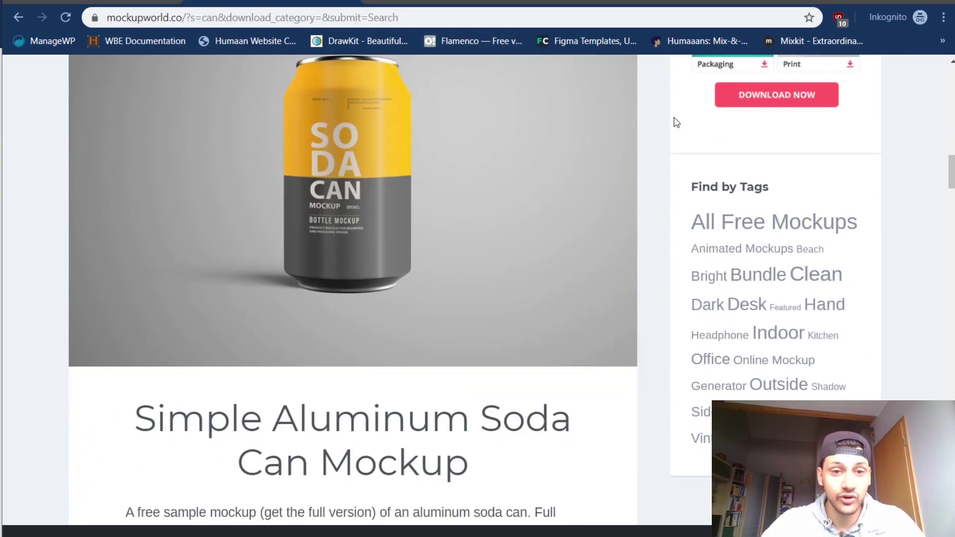
pyautogui.scroll(-15, 676, 122)
pyautogui.scroll(5, 360, 185)
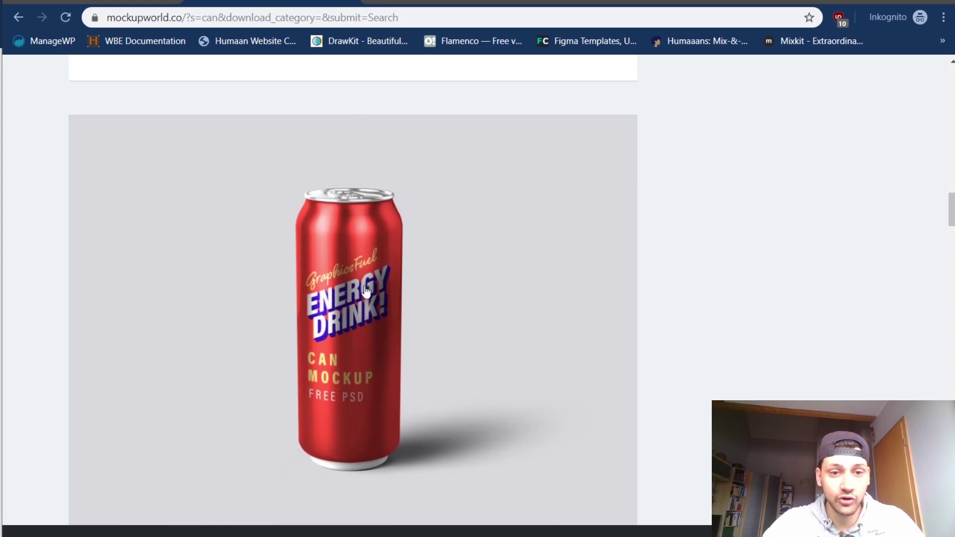
pyautogui.scroll(-3, 365, 291)
pyautogui.click(390, 452)
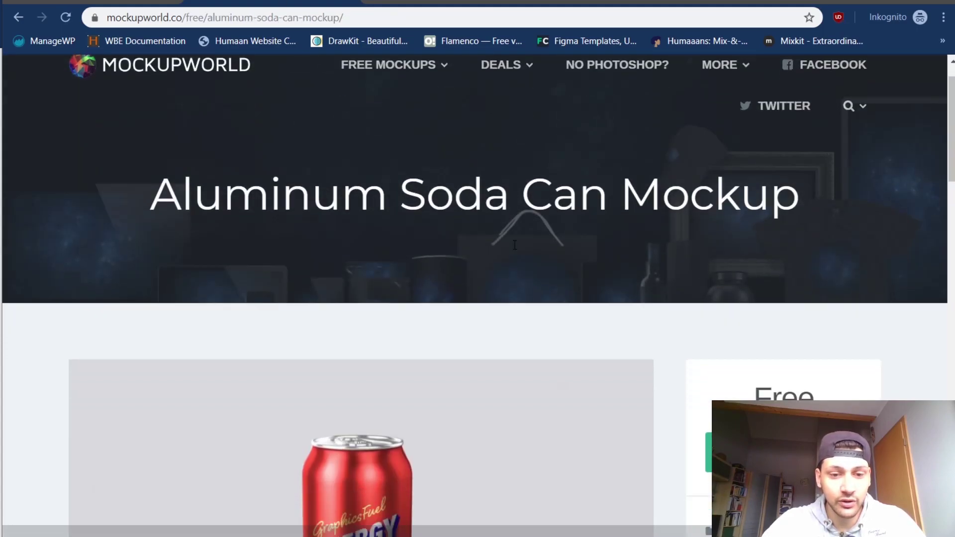
pyautogui.scroll(-9, 498, 243)
pyautogui.scroll(6, 547, 264)
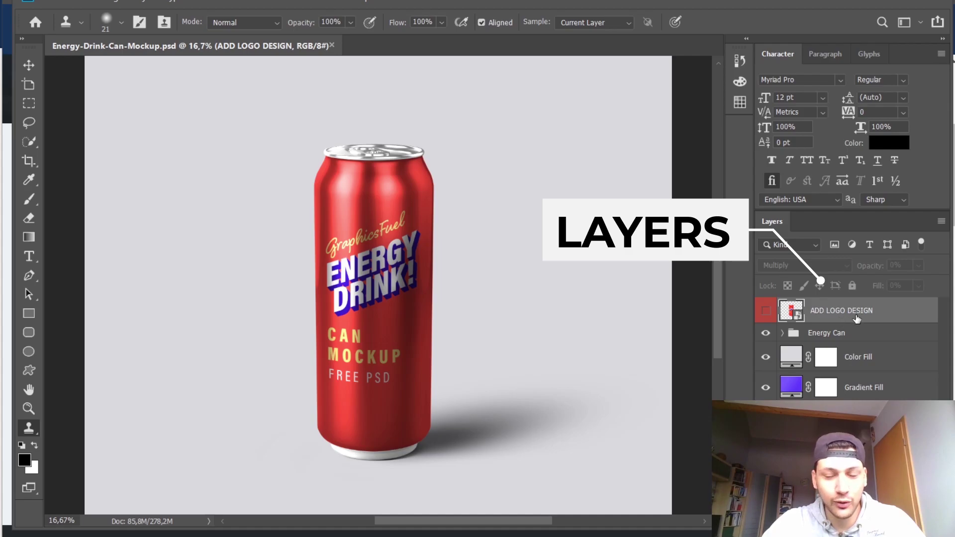
# - Open the ADD LOGO DESIGN smart object as Add Logo Label.psb for editing
pyautogui.doubleClick(791, 312)
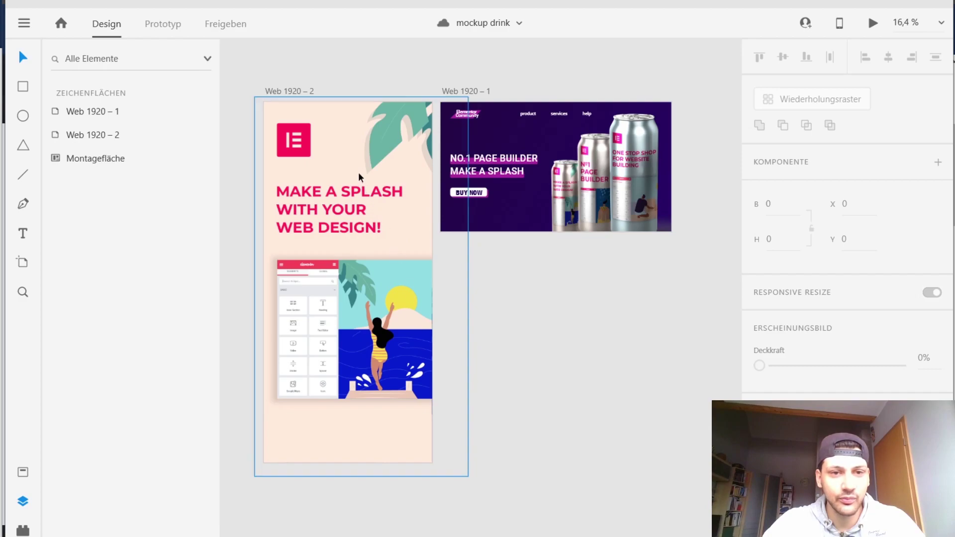
# - Inspect the 1080x1920 image and Web 1920 – 2 artboard in XD, then return to Photoshop
pyautogui.click(390, 242)
pyautogui.click(596, 333)
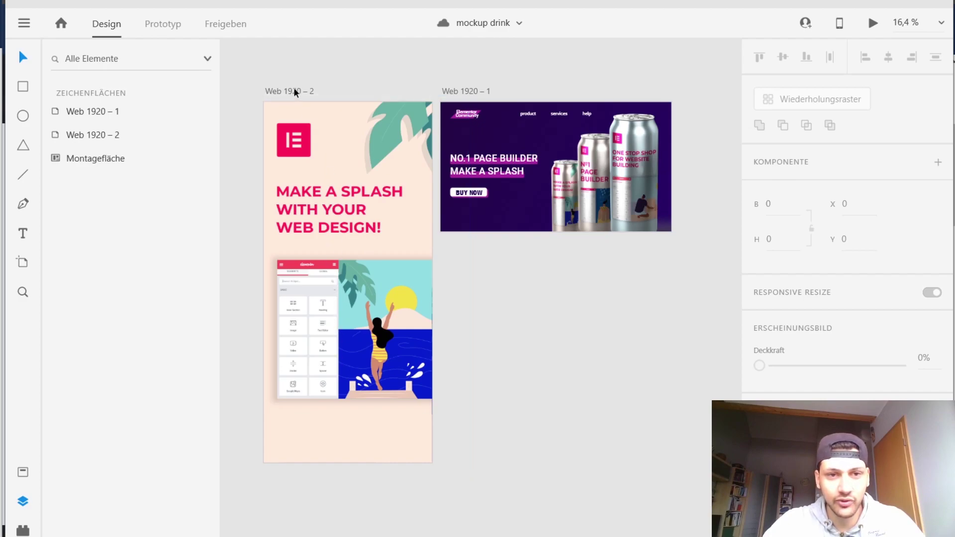
pyautogui.click(293, 92)
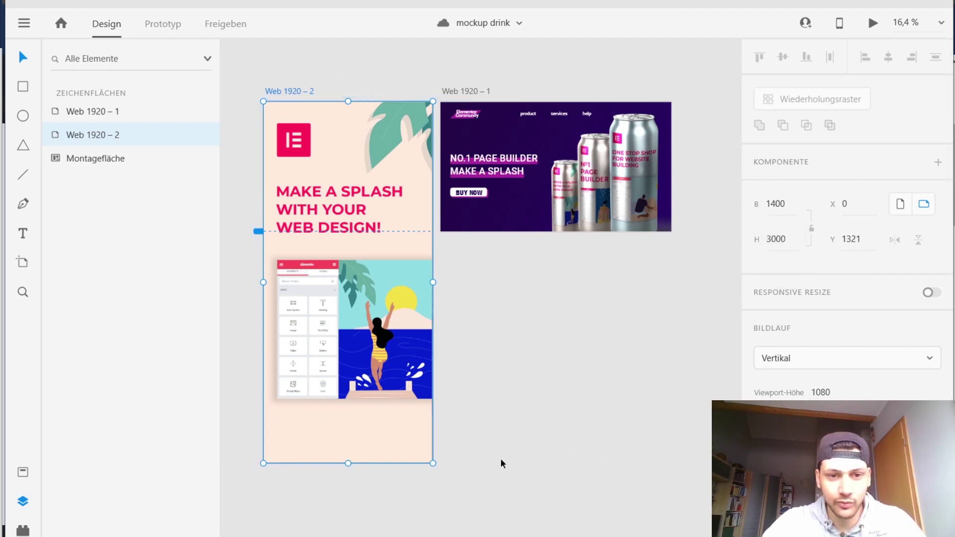
pyautogui.click(405, 221)
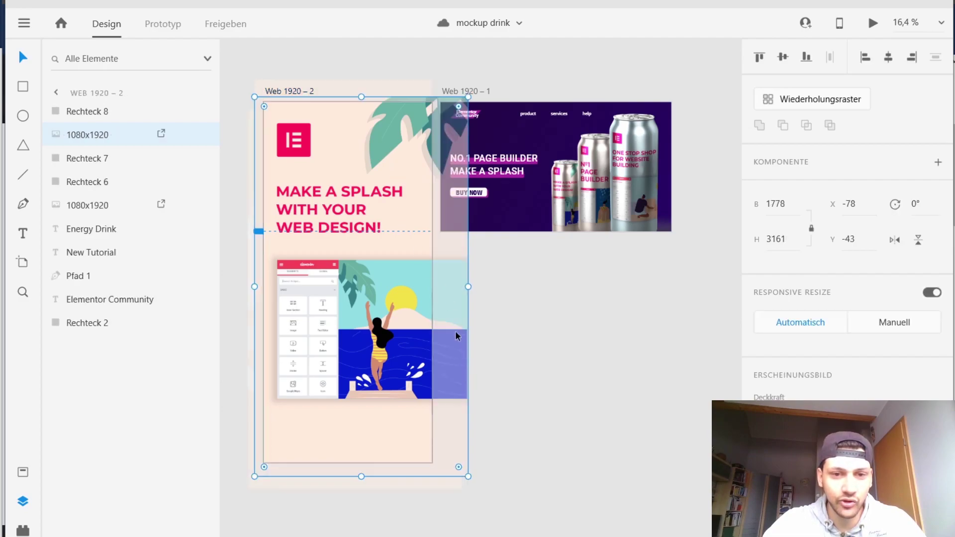
pyautogui.click(536, 354)
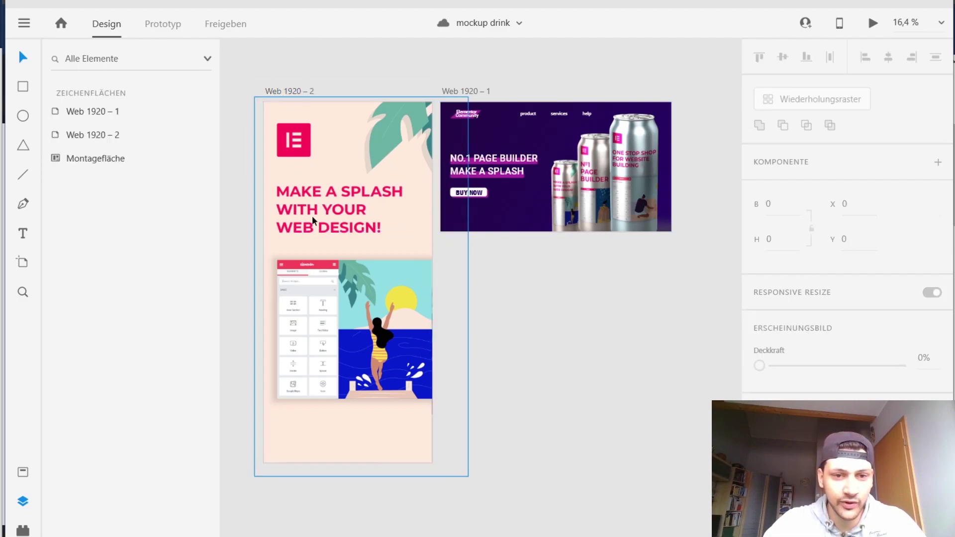
pyautogui.click(278, 92)
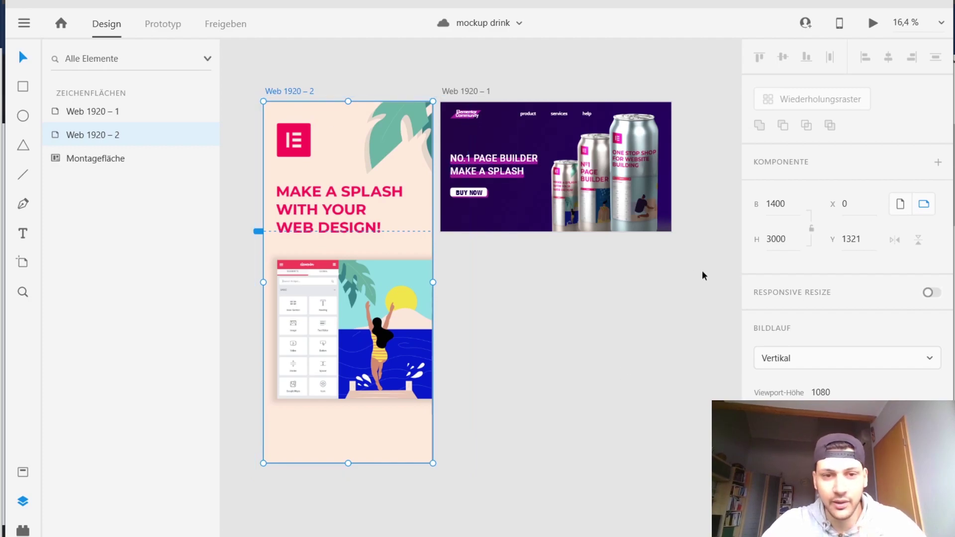
pyautogui.hotkey('alt', 'Tab')
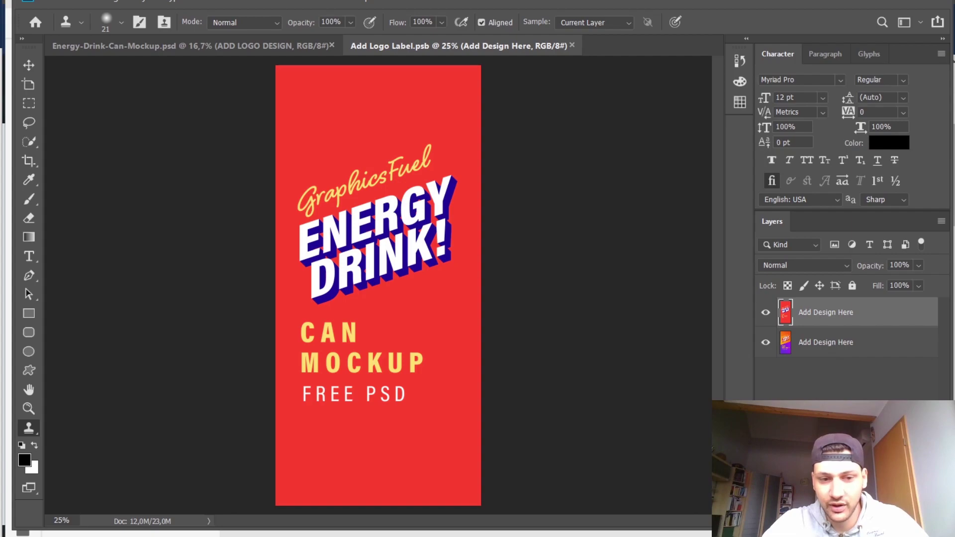
# - Move the orange-and-purple Add Design Here layer above the red label design
pyautogui.moveTo(584, 536)
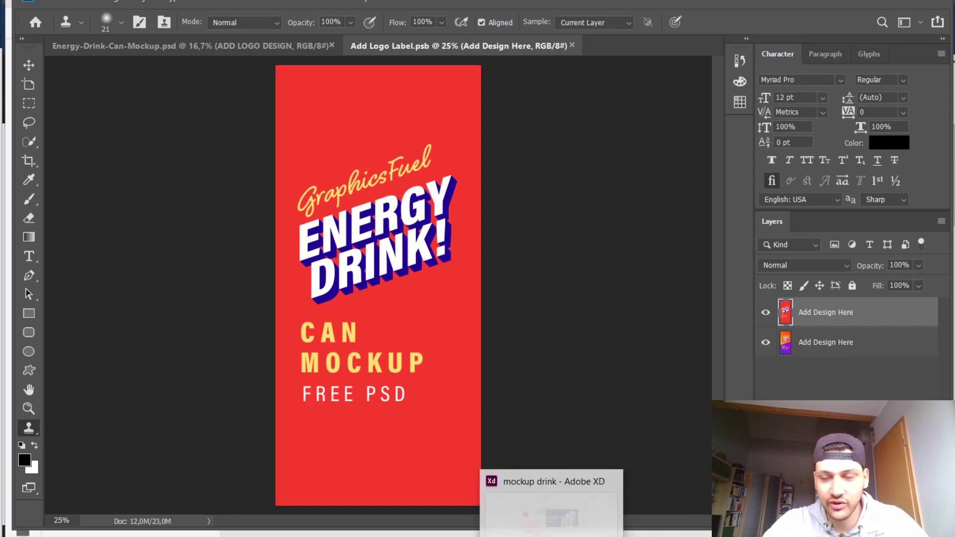
pyautogui.click(811, 341)
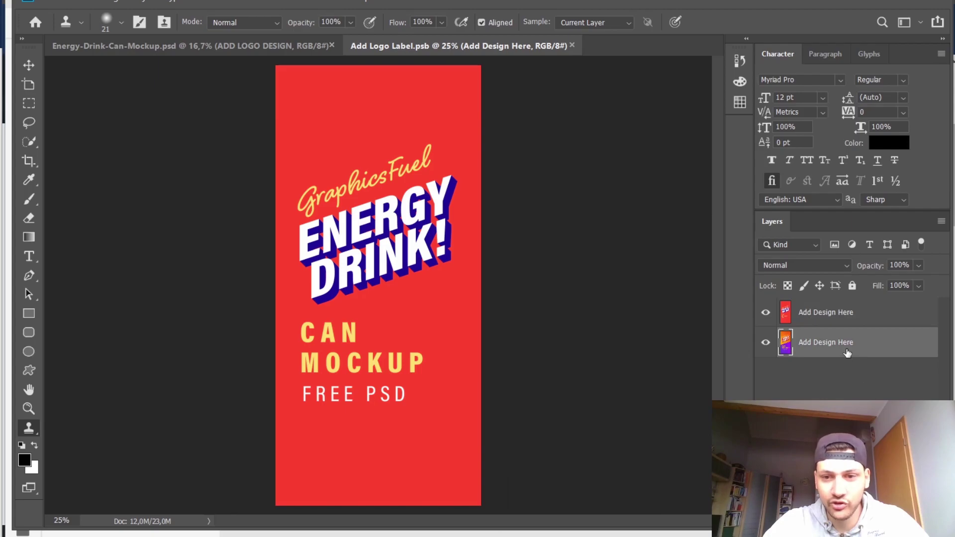
pyautogui.click(832, 314)
pyautogui.click(835, 344)
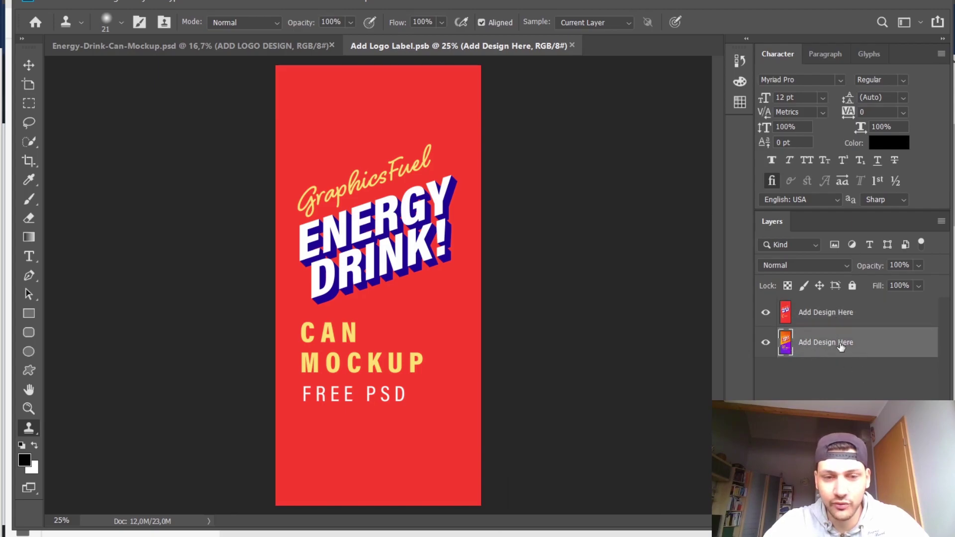
pyautogui.moveTo(828, 349); pyautogui.dragTo(830, 307)
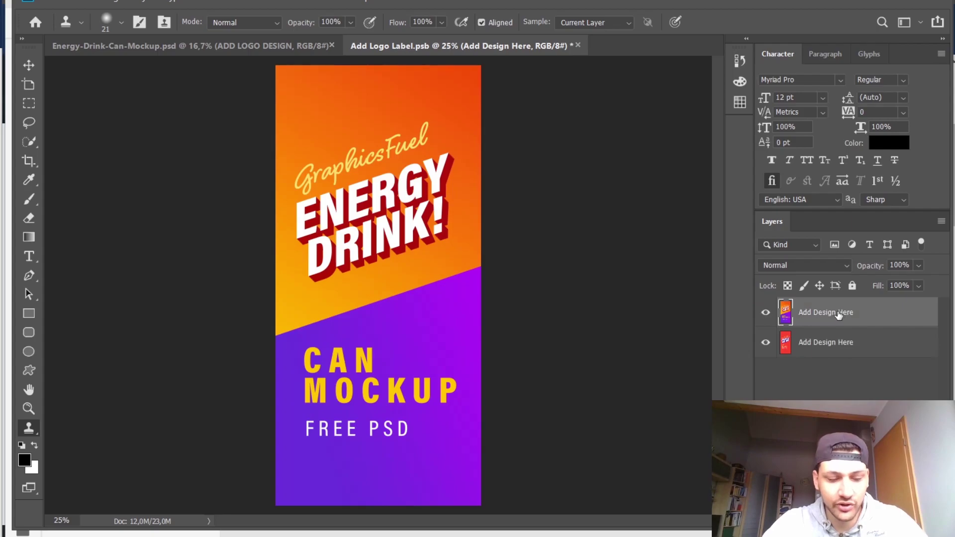
# - Save the label, switch to Energy-Drink-Can-Mockup.psd, and minimize Photoshop
pyautogui.hotkey('ctrl', 's')
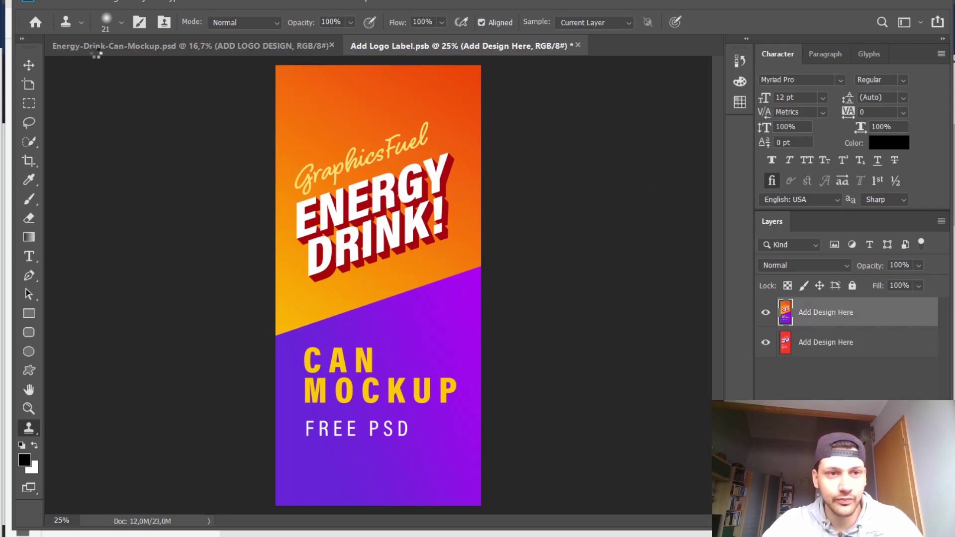
pyautogui.click(260, 50)
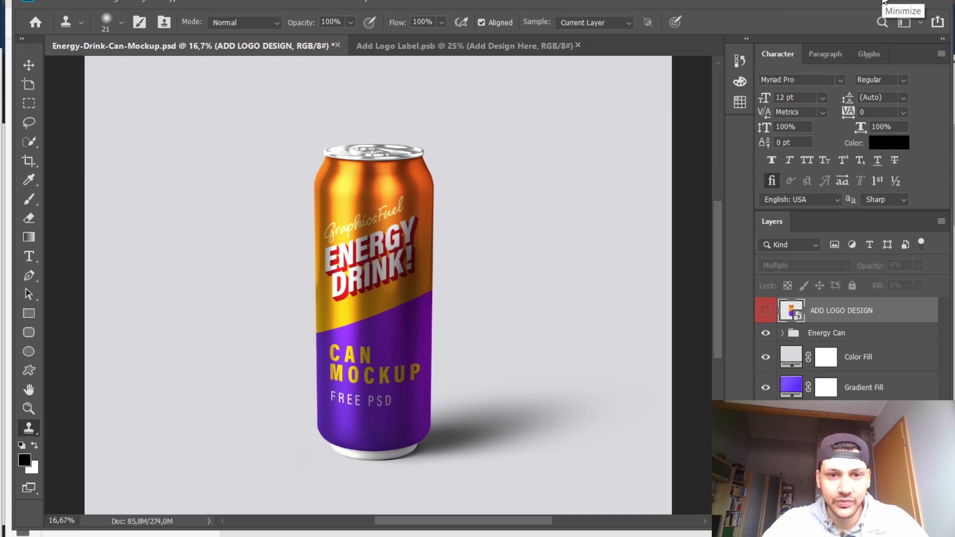
pyautogui.click(885, 1)
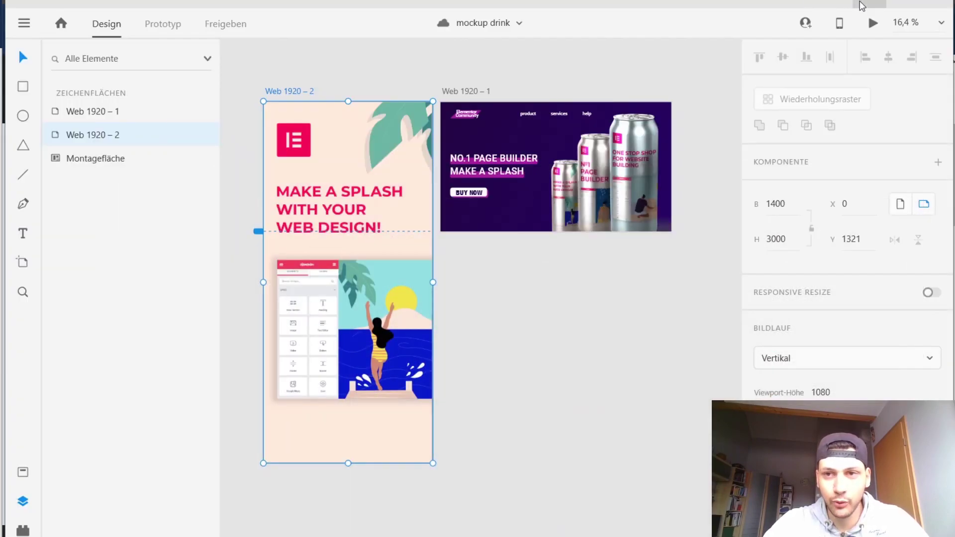
# - Show the templates.picnature.de Elementor page in Chrome, then return to the Photoshop can mockup
pyautogui.click(862, 3)
pyautogui.click(97, 2)
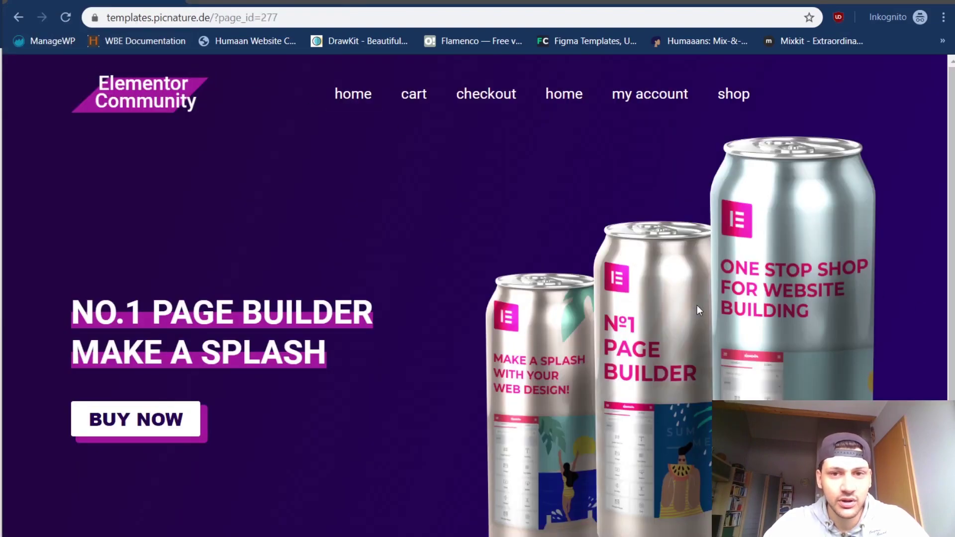
pyautogui.click(327, 15)
pyautogui.press('Right')
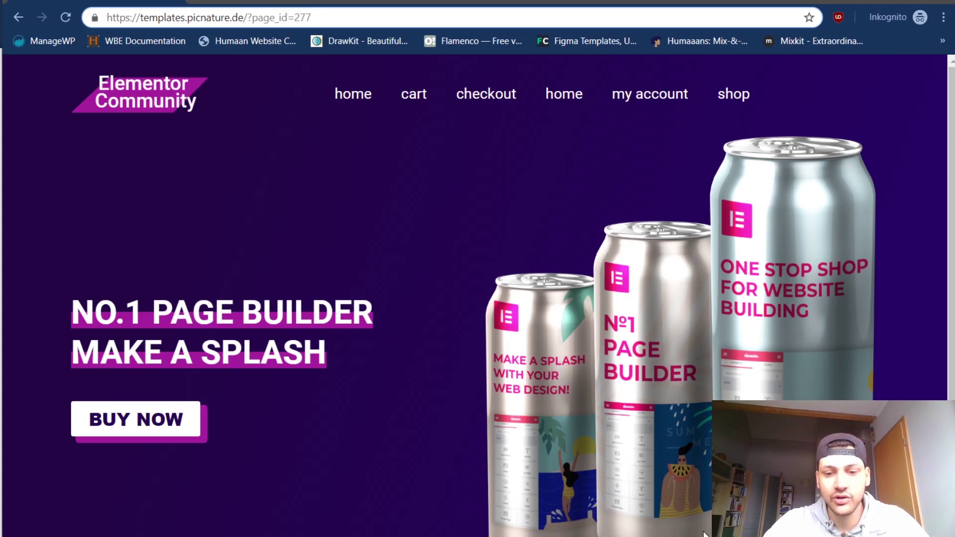
pyautogui.moveTo(667, 536)
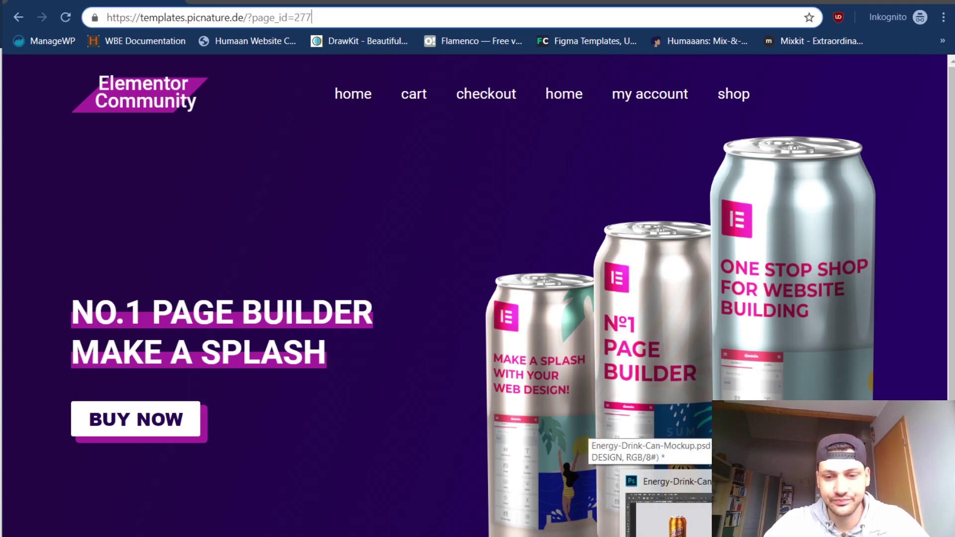
pyautogui.click(669, 515)
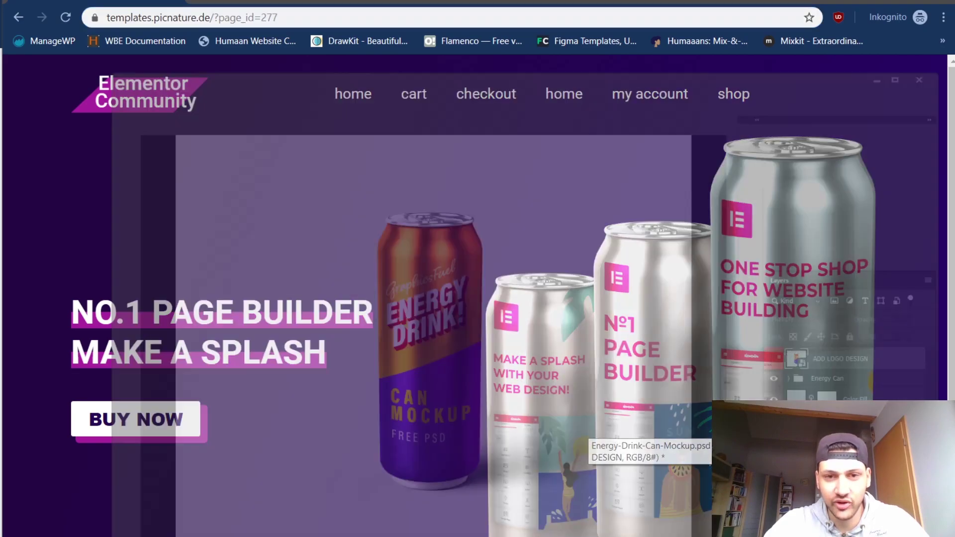
pyautogui.click(55, 3)
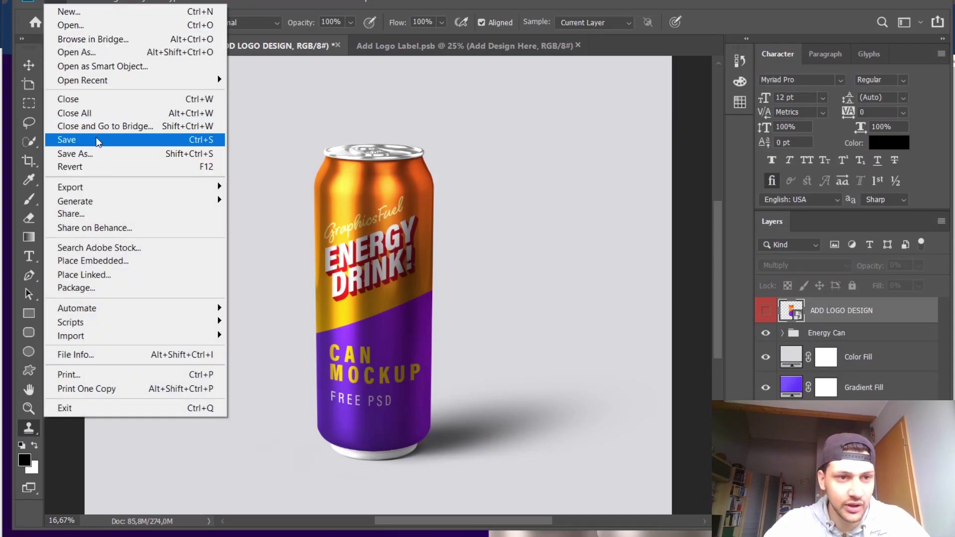
pyautogui.click(94, 154)
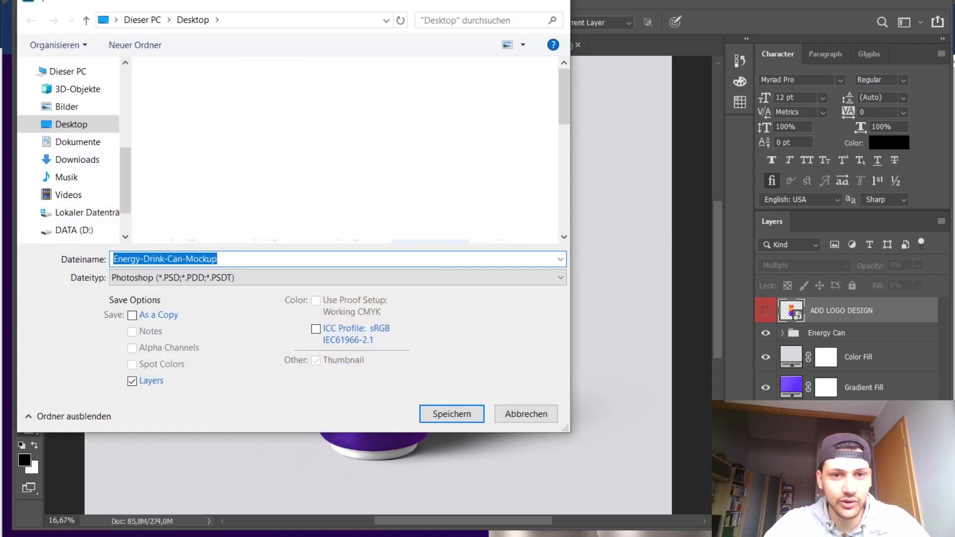
pyautogui.click(207, 280)
pyautogui.click(252, 277)
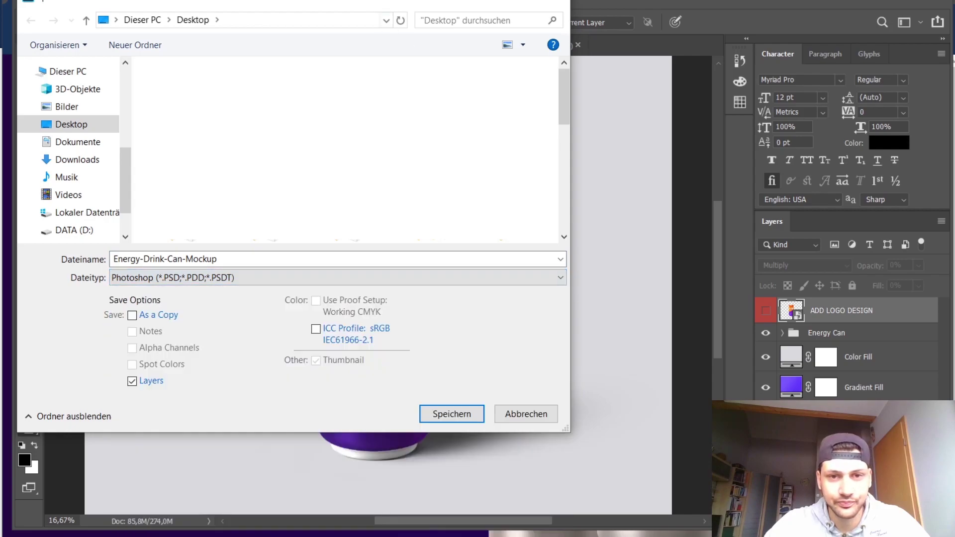
pyautogui.click(253, 282)
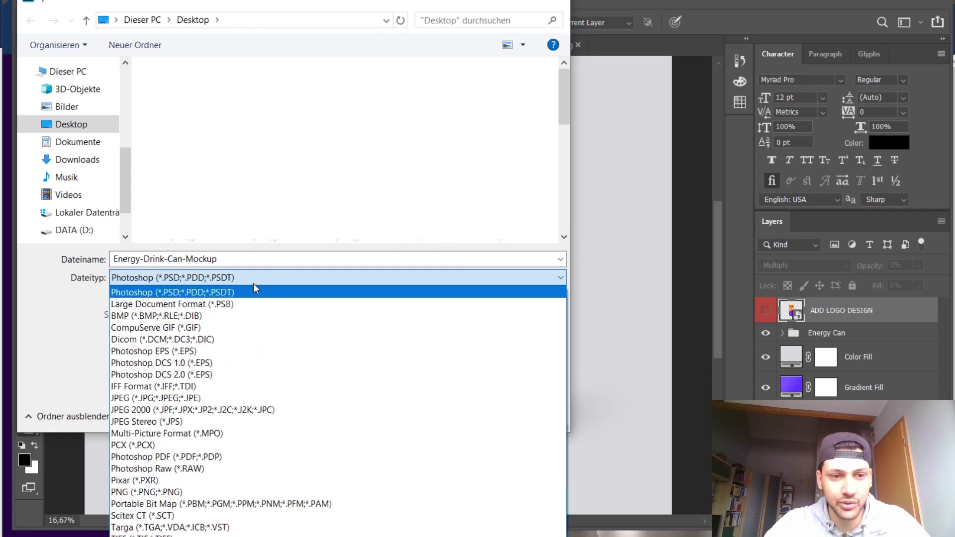
pyautogui.click(269, 492)
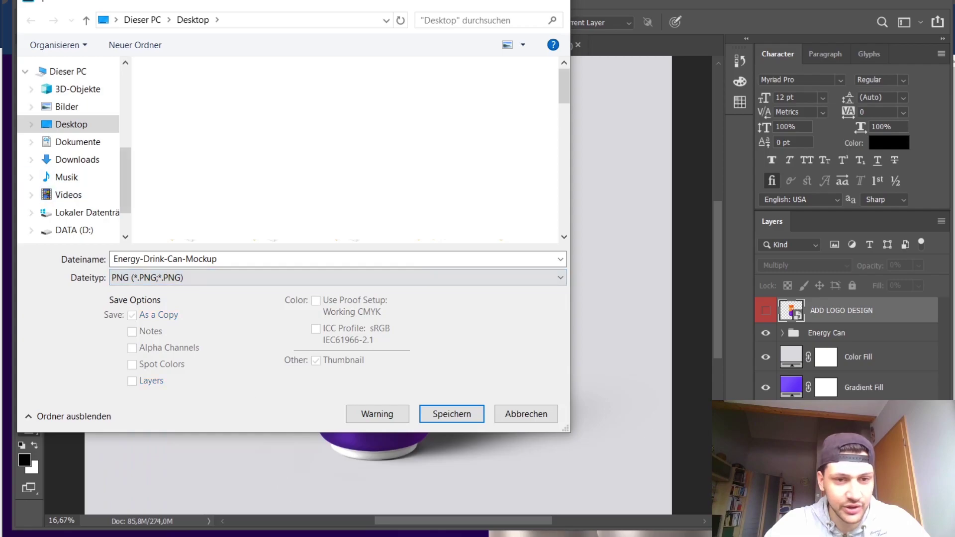
pyautogui.click(528, 421)
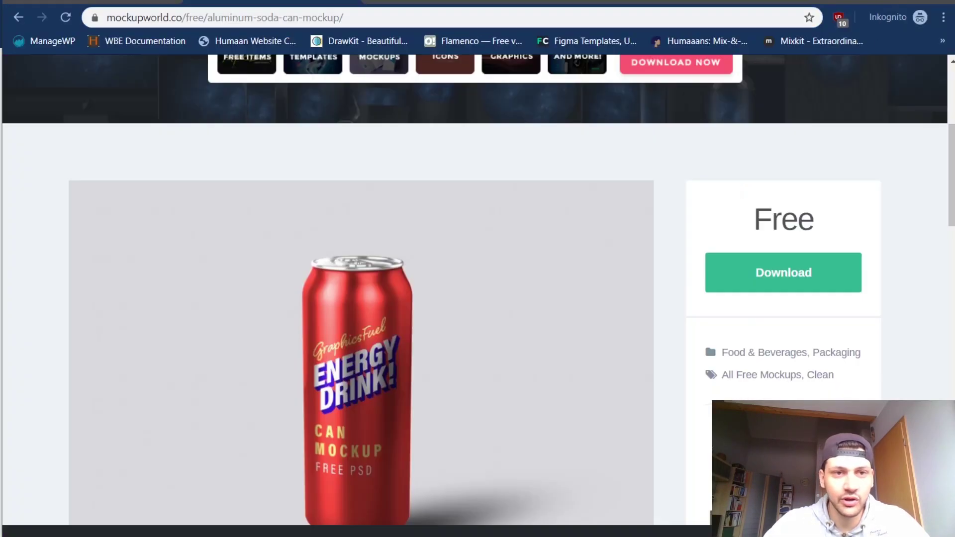
pyautogui.scroll(6, 652, 236)
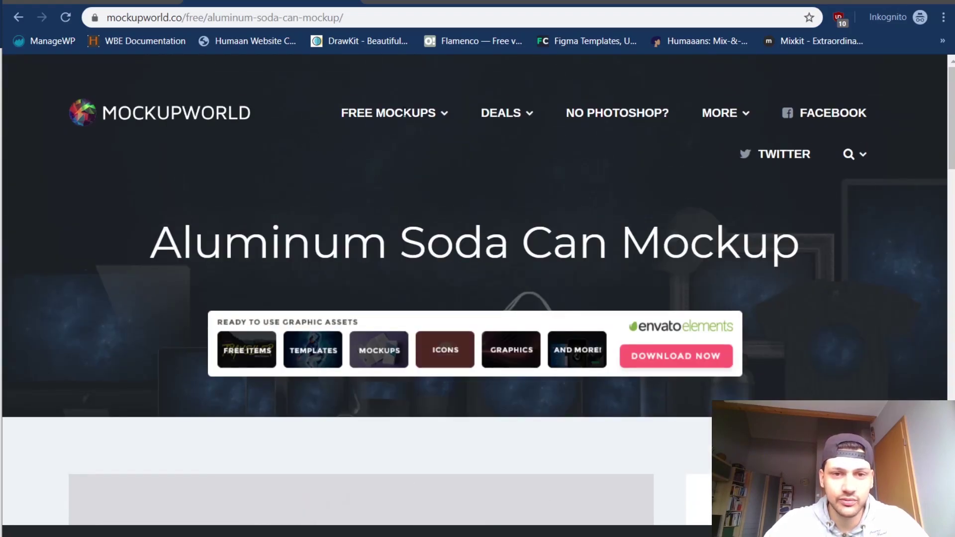
pyautogui.scroll(-15, 672, 205)
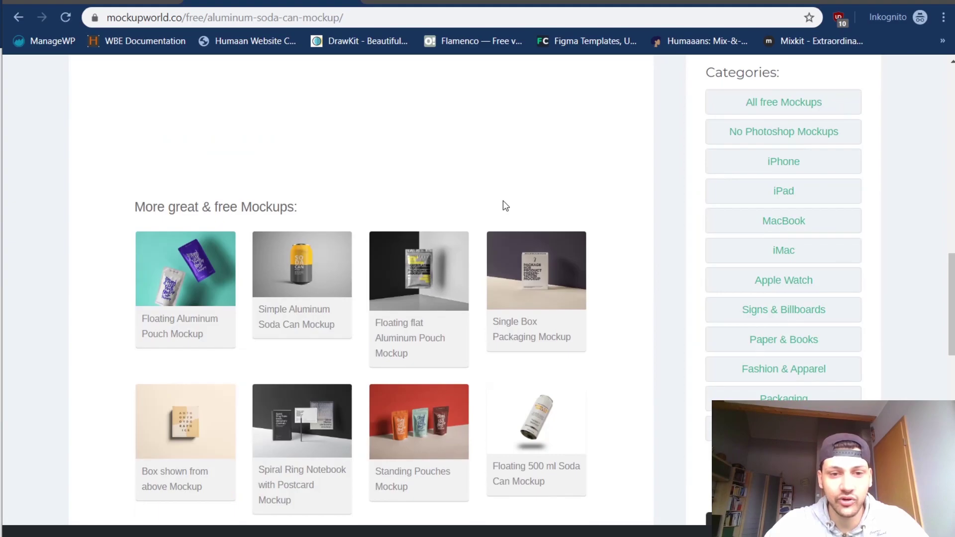
pyautogui.scroll(-7, 505, 194)
pyautogui.scroll(1, 506, 194)
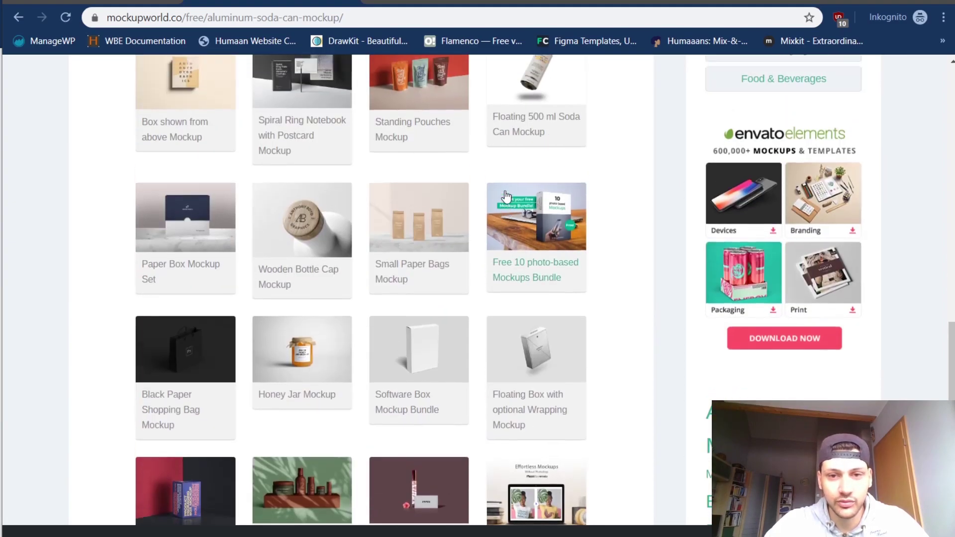
pyautogui.scroll(7, 506, 194)
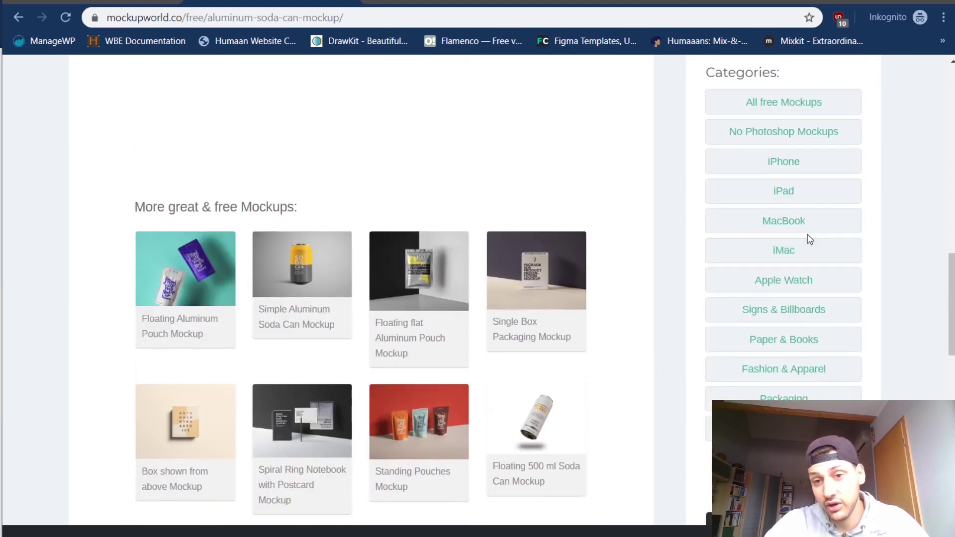
pyautogui.scroll(-16, 580, 260)
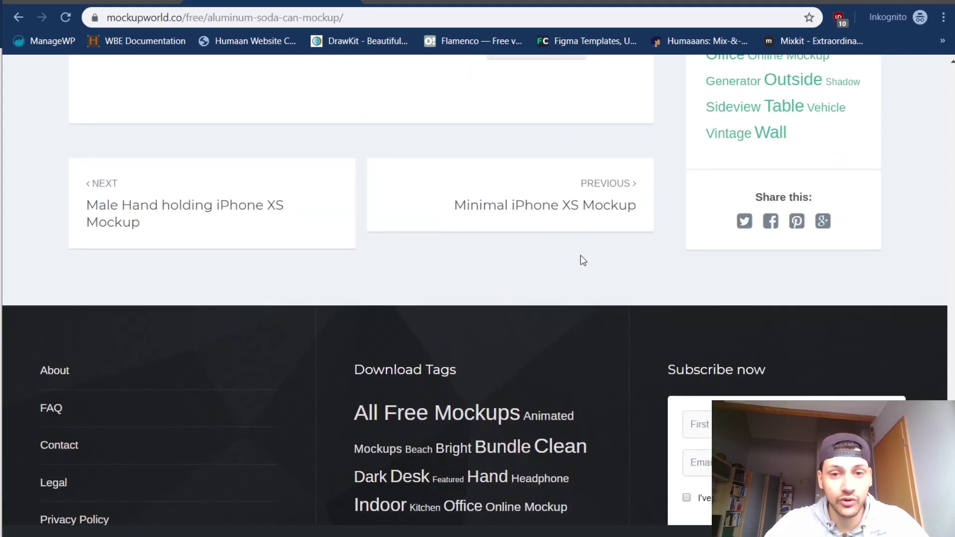
pyautogui.scroll(5, 583, 260)
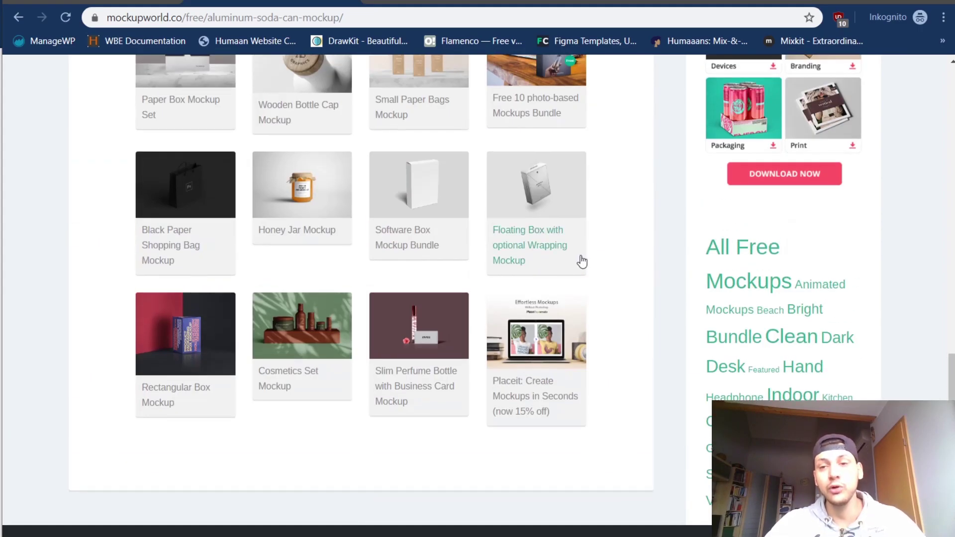